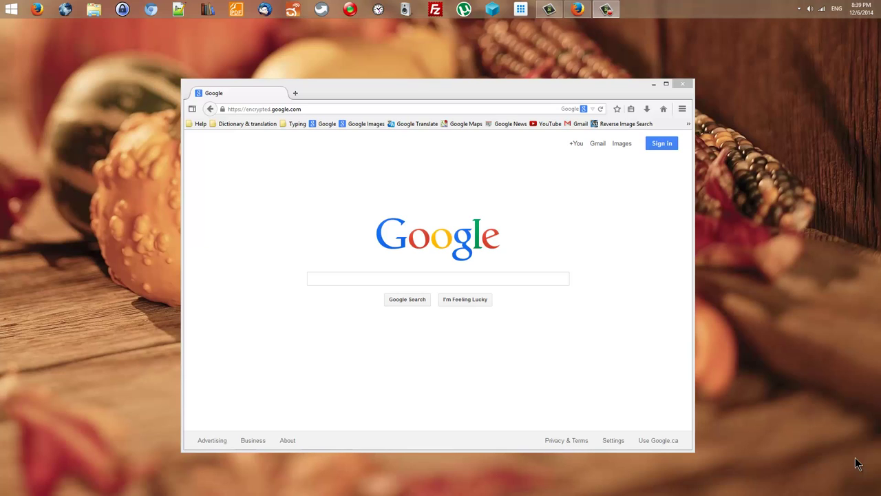
- Open a new browser tab, close the existing Google tab, and load google.com in the new one
left_click(297, 93)
left_click(282, 92)
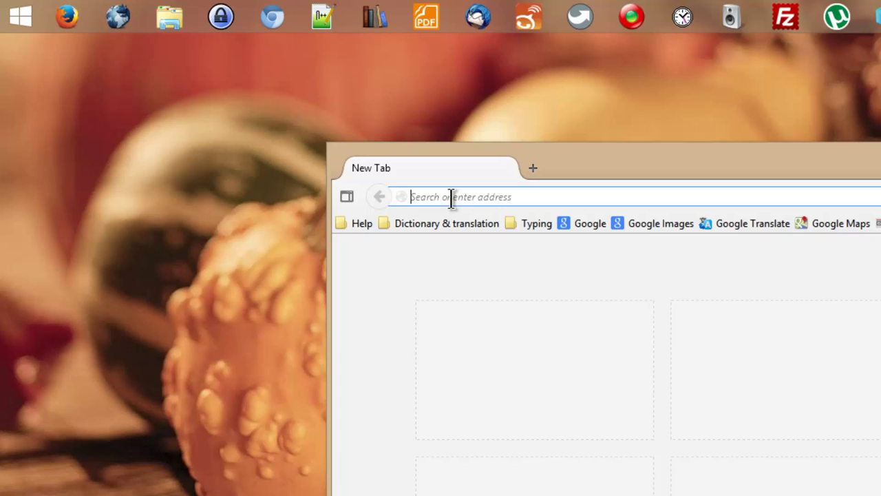
type("google")
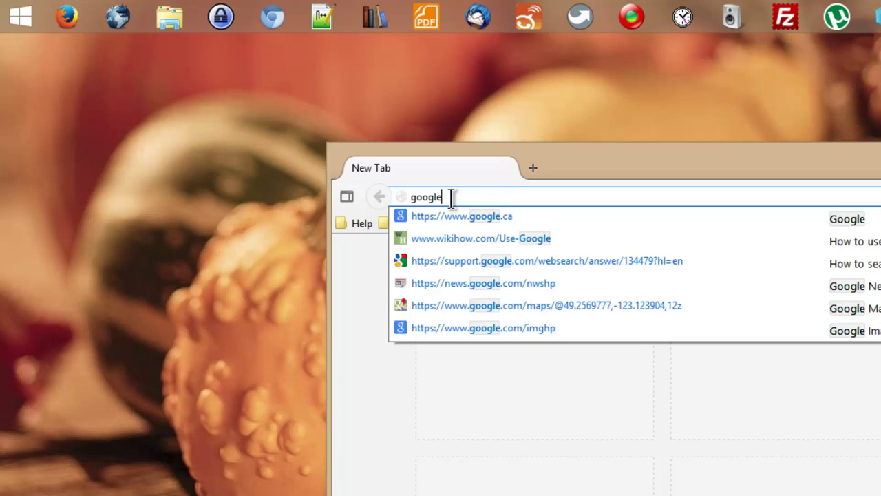
type(".com")
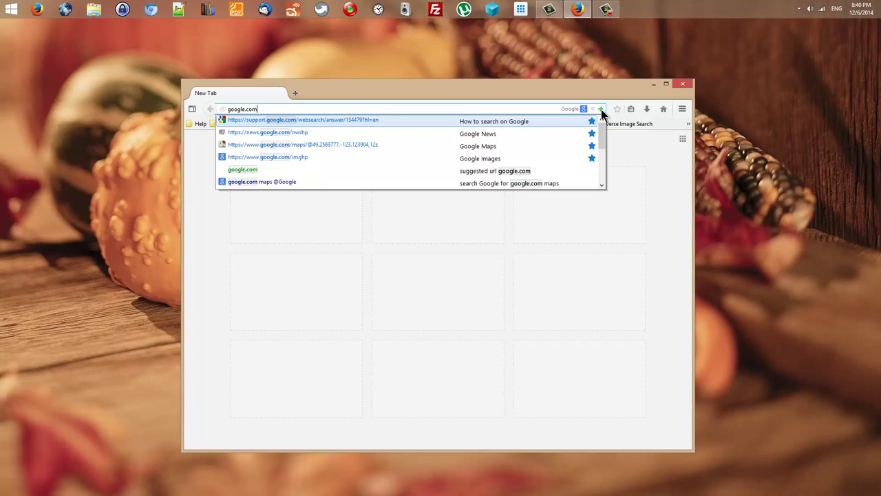
left_click(600, 109)
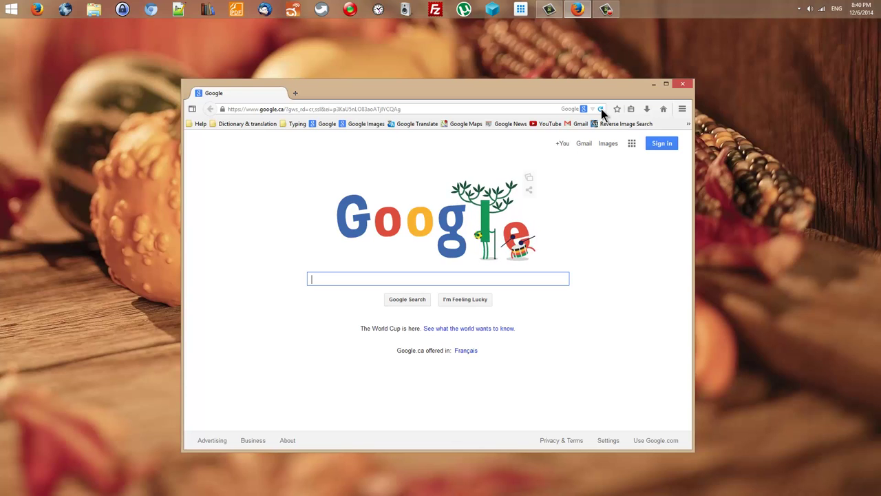
- Go from the Google home page to Google Images and search for "roses"
left_click(427, 108)
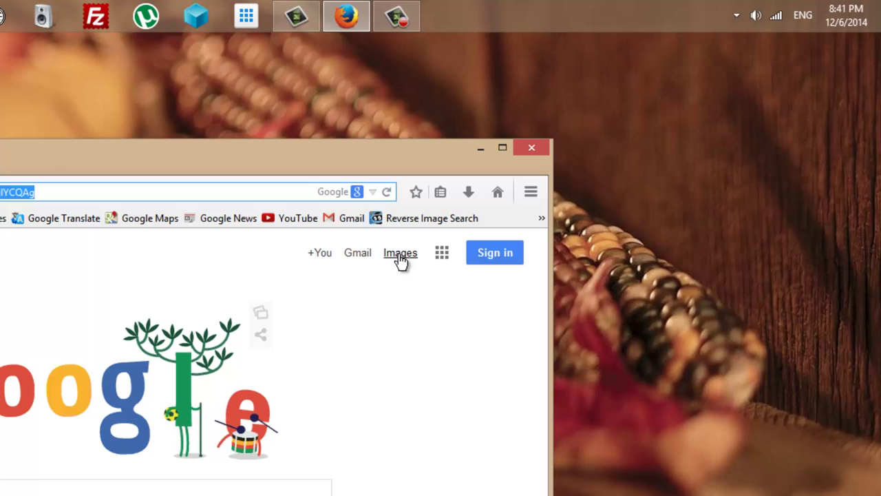
left_click(401, 260)
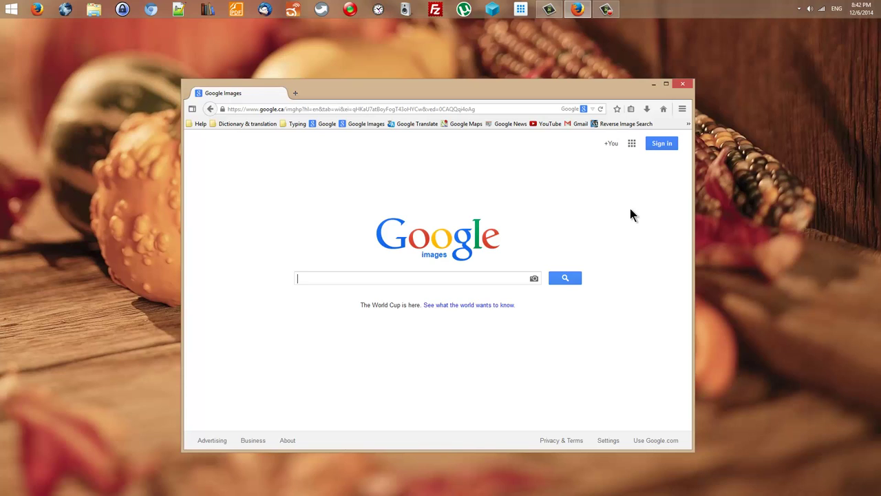
type("roses")
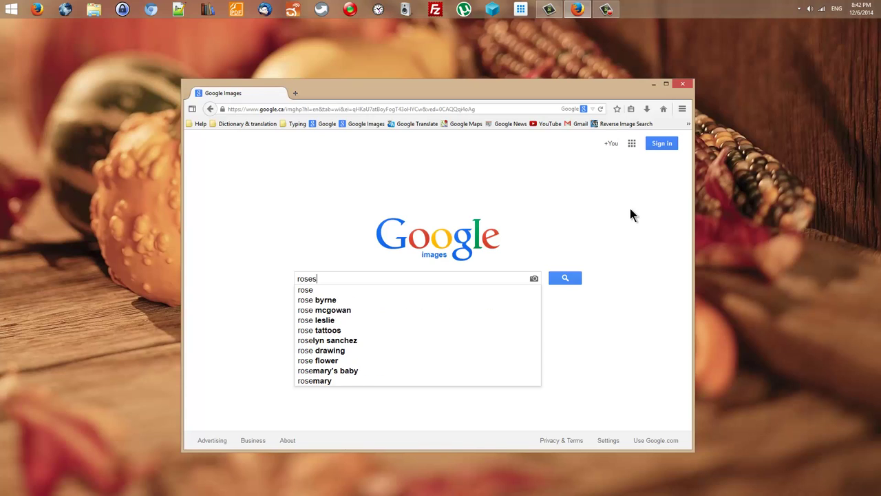
key("Return")
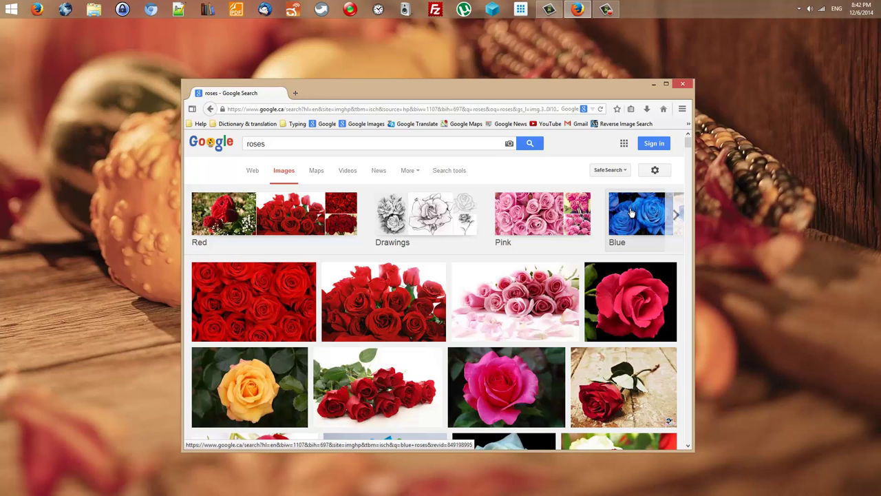
- Return to the Google Images start page and replace the query with a search for "heart"
left_click(210, 108)
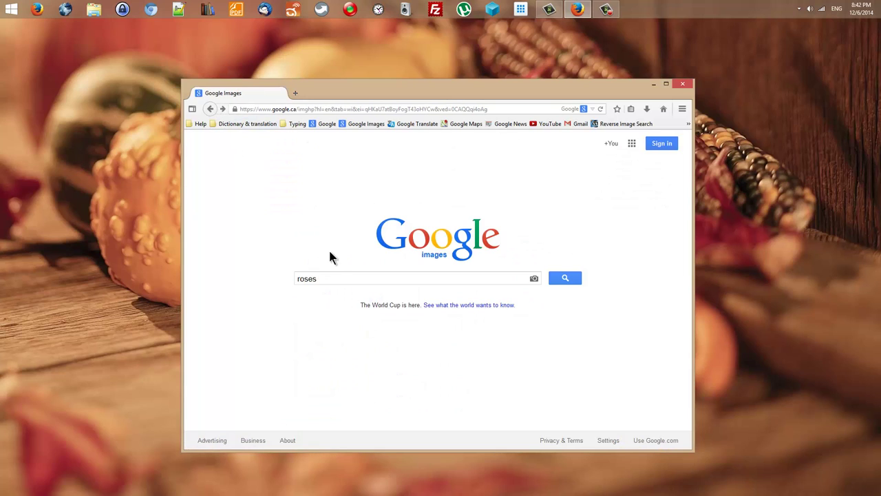
double_click(292, 278)
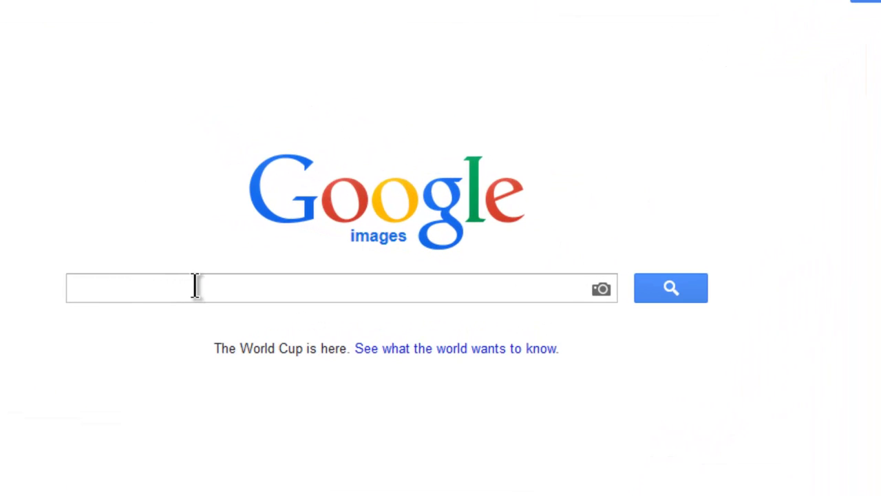
left_click(78, 287)
type("heart")
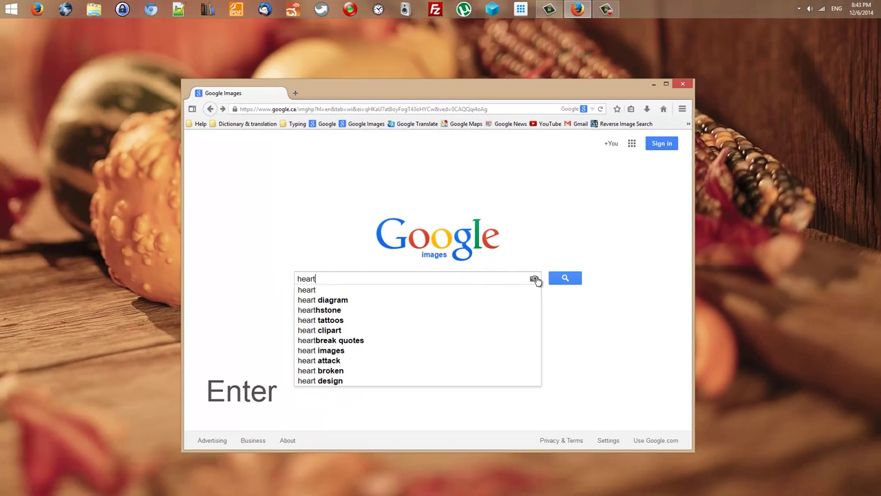
left_click(572, 282)
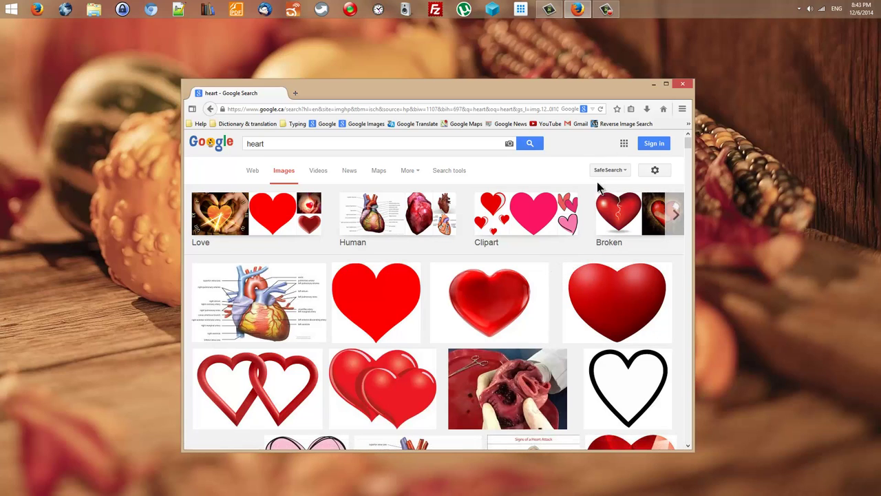
- Maximize the browser window and load google.com in a new tab that replaces the heart results tab
left_click(666, 84)
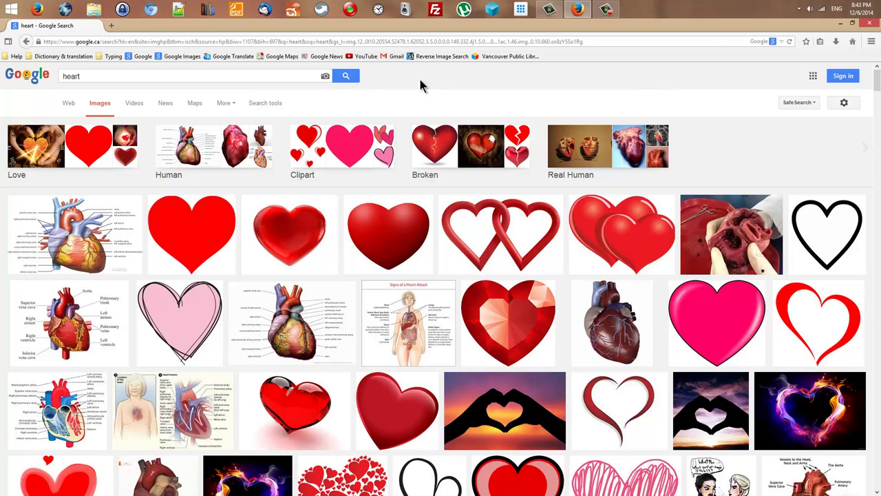
left_click(110, 25)
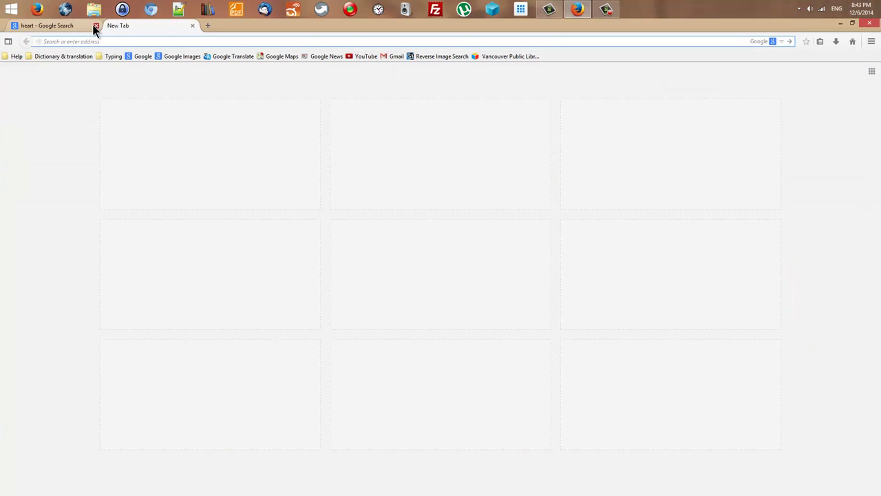
left_click(96, 26)
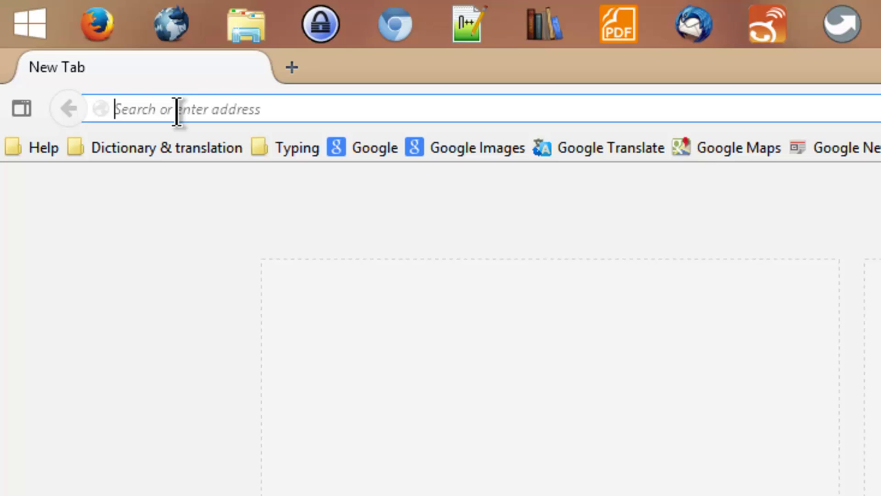
type("google.com")
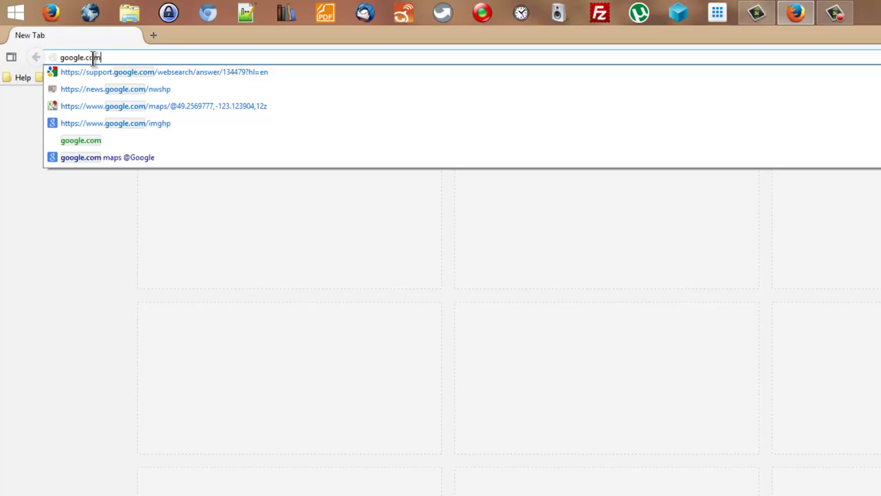
key("Return")
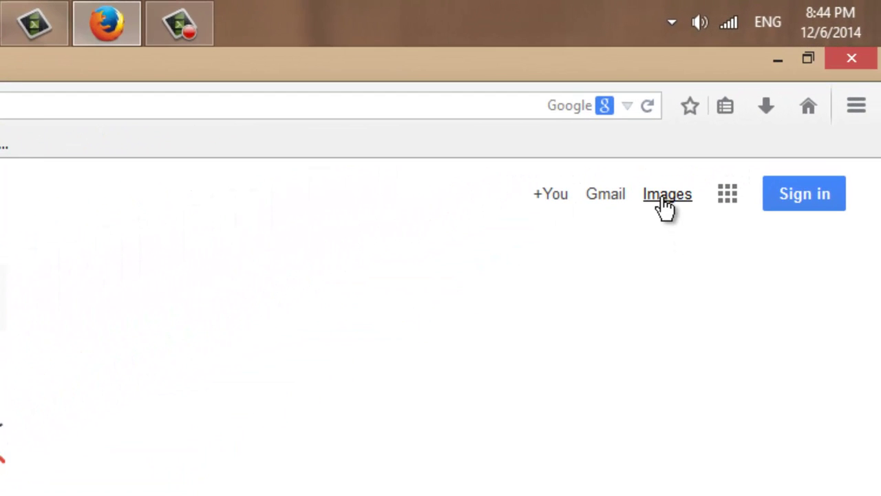
- Switch to Google Images and search for "dreams"
left_click(664, 203)
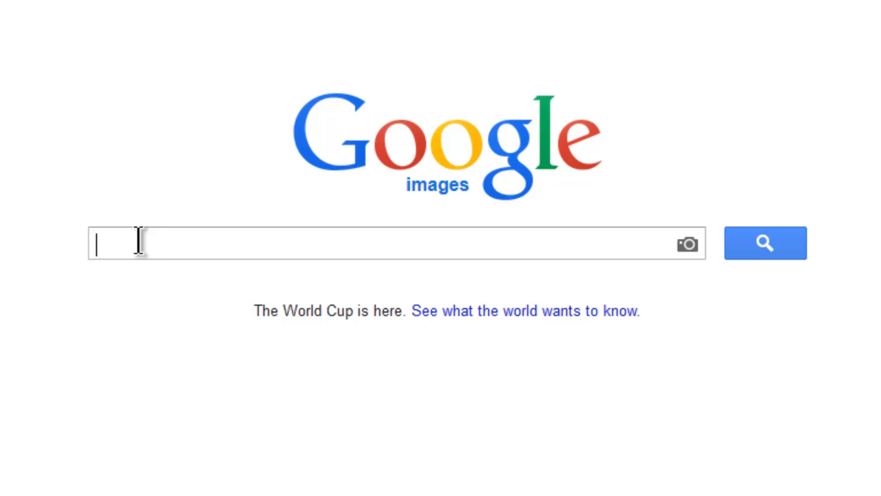
type("dreams")
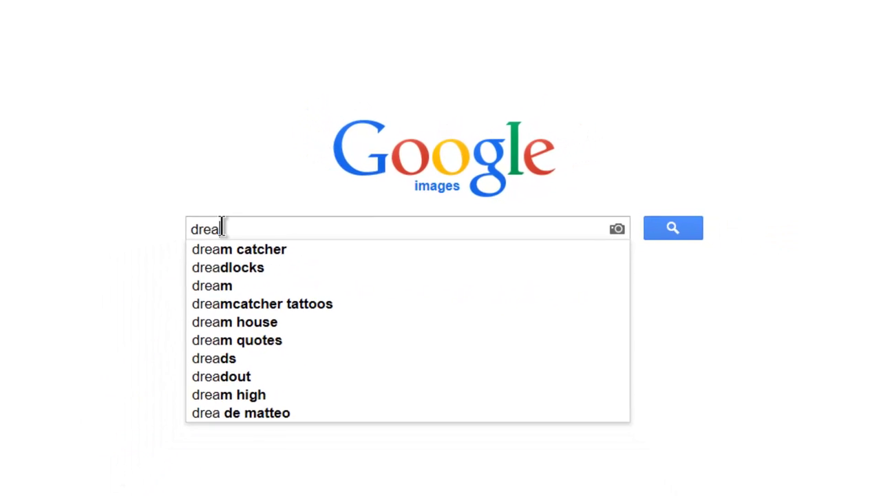
key("Return")
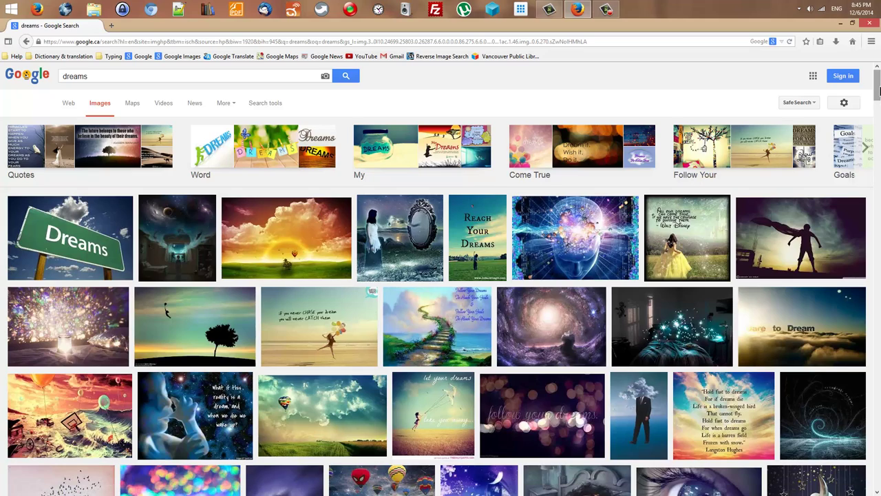
- Browse further down the dreams results and open the preview of the starry sky picture with a tree on a small island
scroll(802, 158, "down", 6)
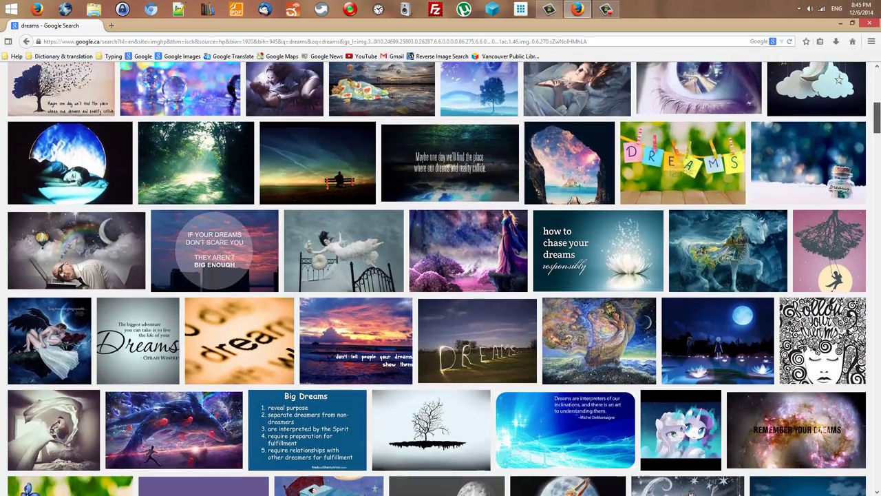
scroll(440, 278, "down", 4)
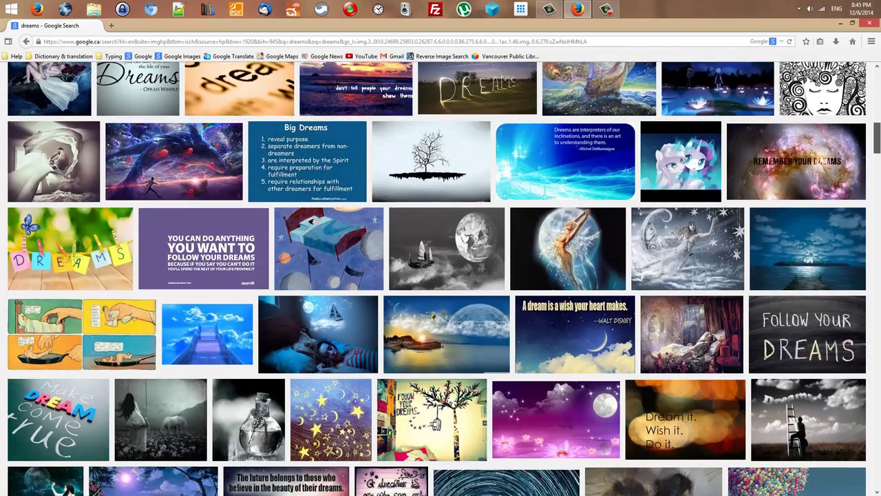
scroll(440, 278, "down", 2)
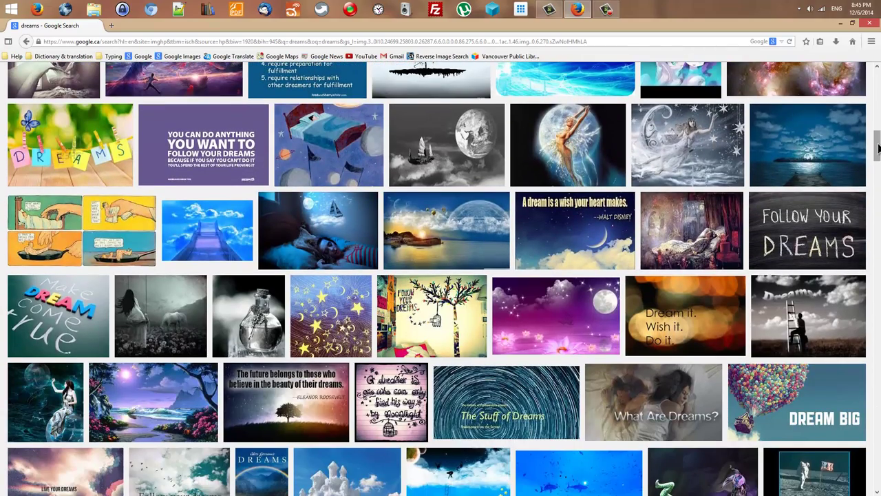
left_click_drag(879, 148, 878, 183)
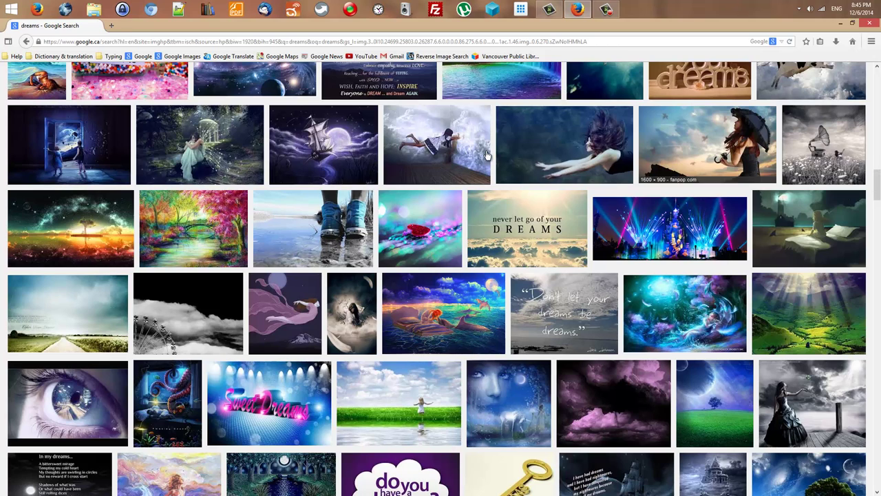
left_click(86, 235)
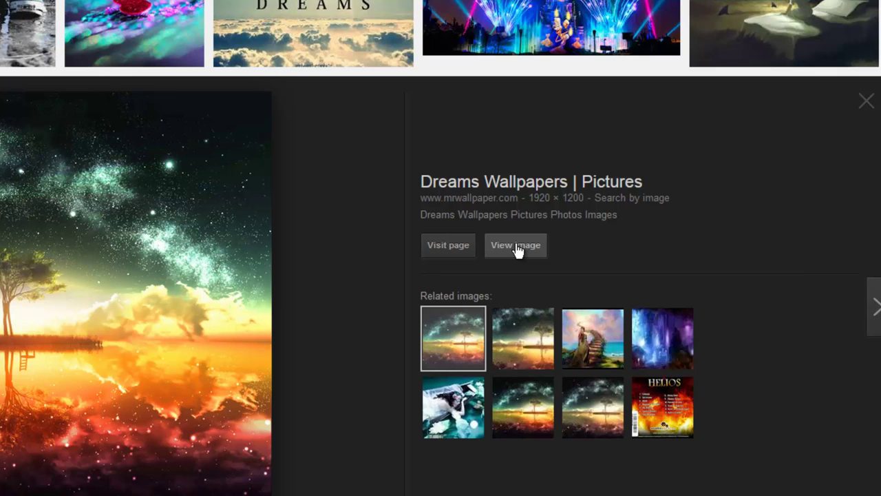
- Open the previewed wallpaper's full-size image in a new tab and switch to that tab
right_click(517, 247)
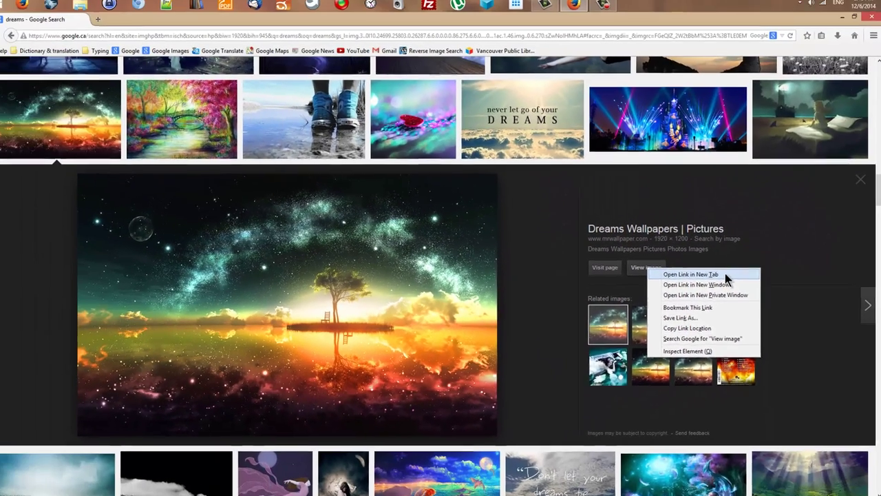
left_click(696, 228)
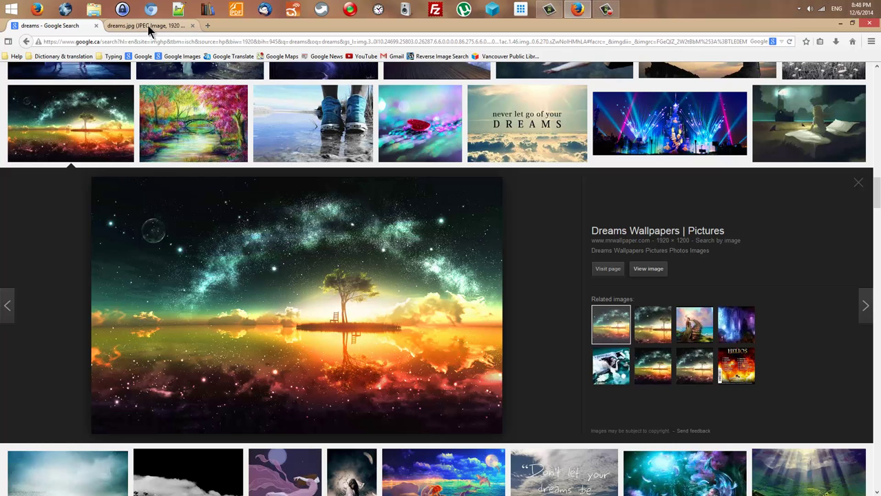
left_click(148, 31)
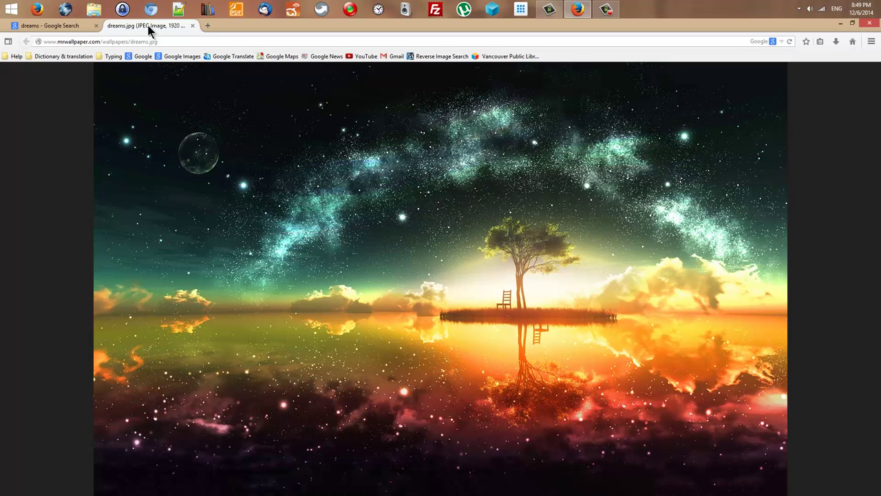
- Compare the dreams search results tab with the dreams.jpg tab and examine the full-size image's web address
left_click(48, 28)
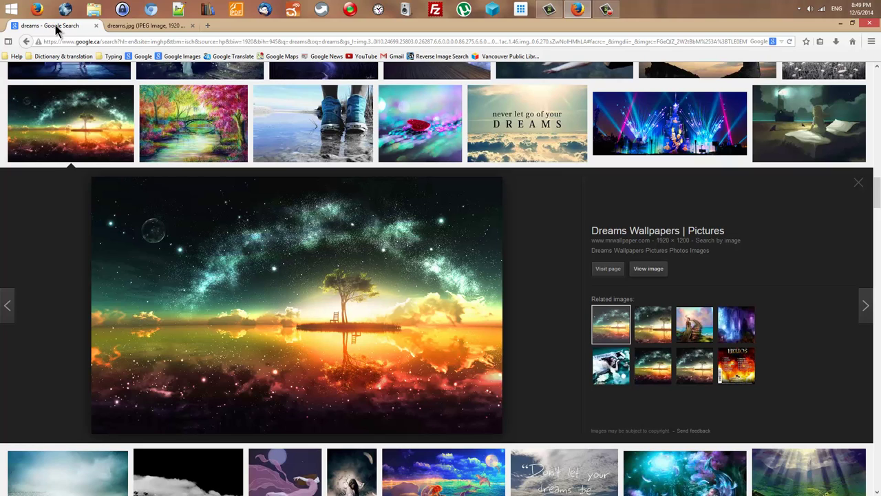
left_click(150, 28)
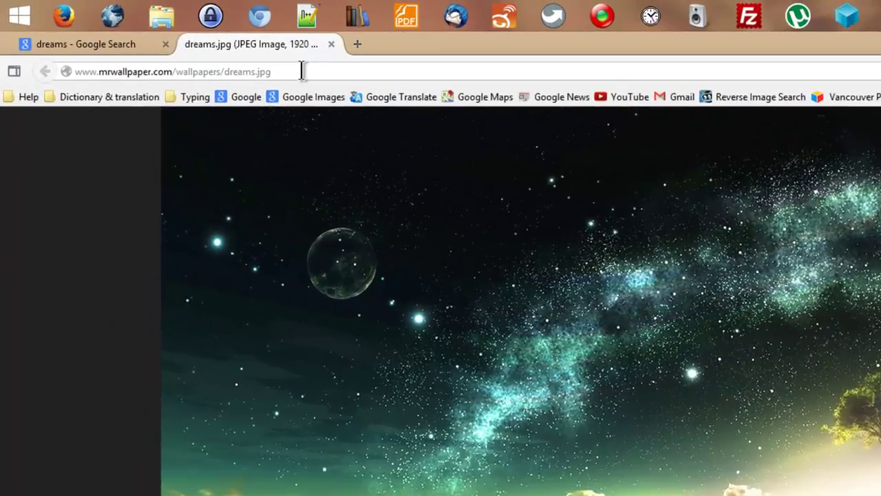
left_click(302, 70)
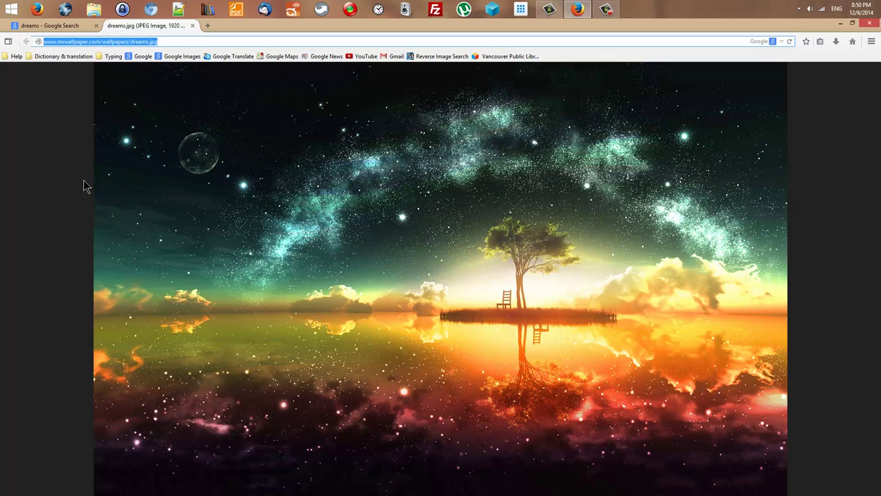
left_click(61, 114)
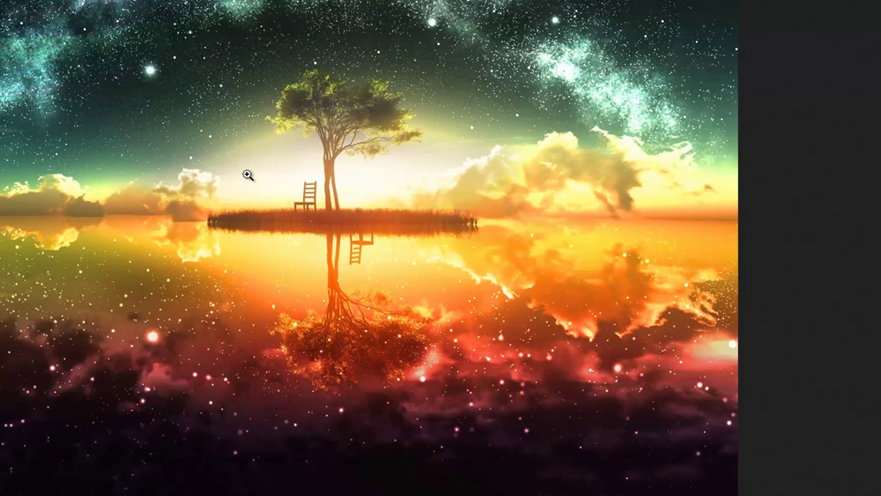
- Start saving the full-size starry sky picture to the computer and choose the Pictures folder as its destination
right_click(247, 176)
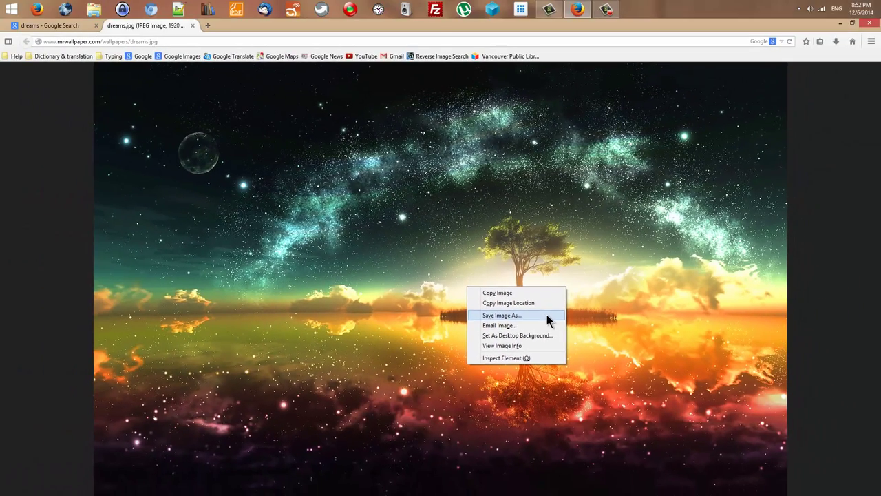
left_click(534, 310)
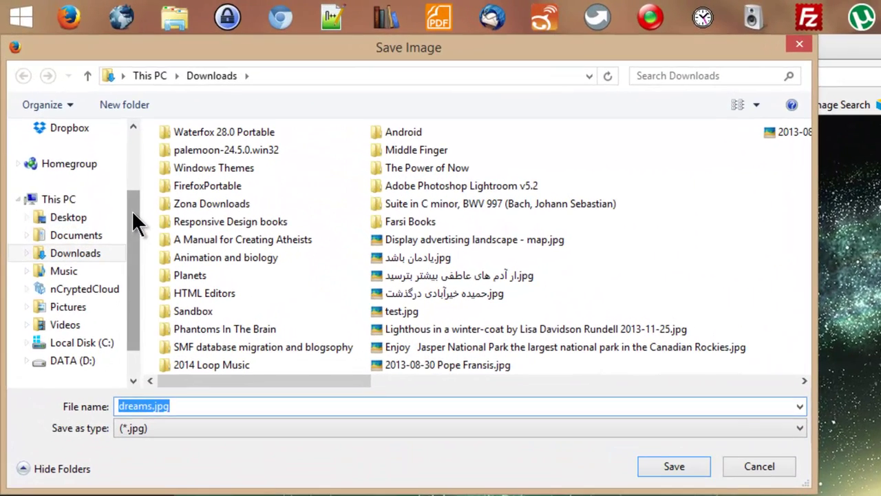
left_click_drag(131, 210, 139, 133)
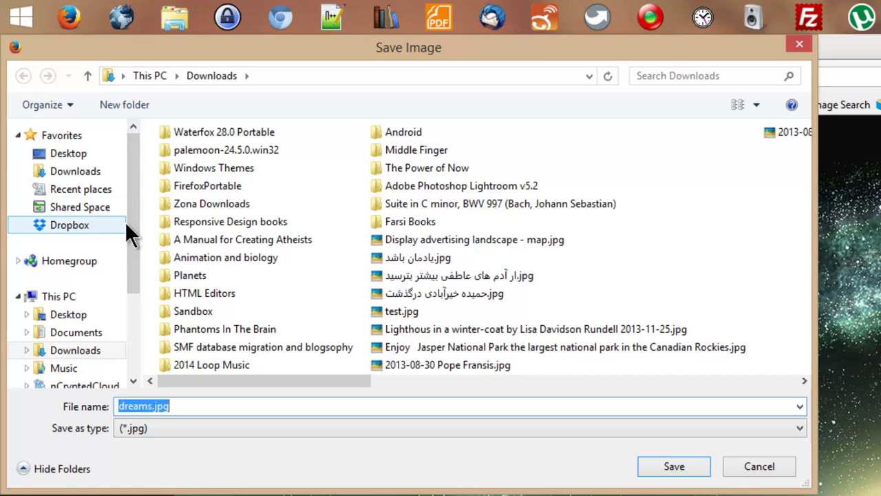
left_click_drag(130, 233, 124, 276)
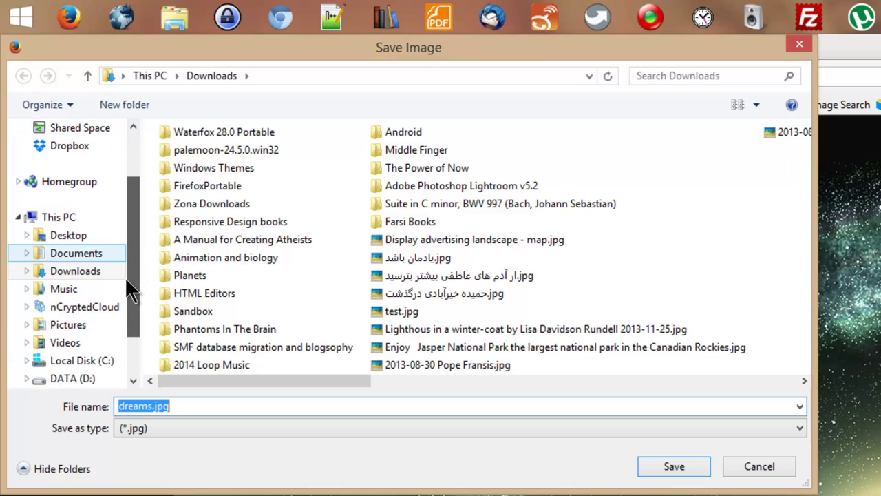
left_click(67, 325)
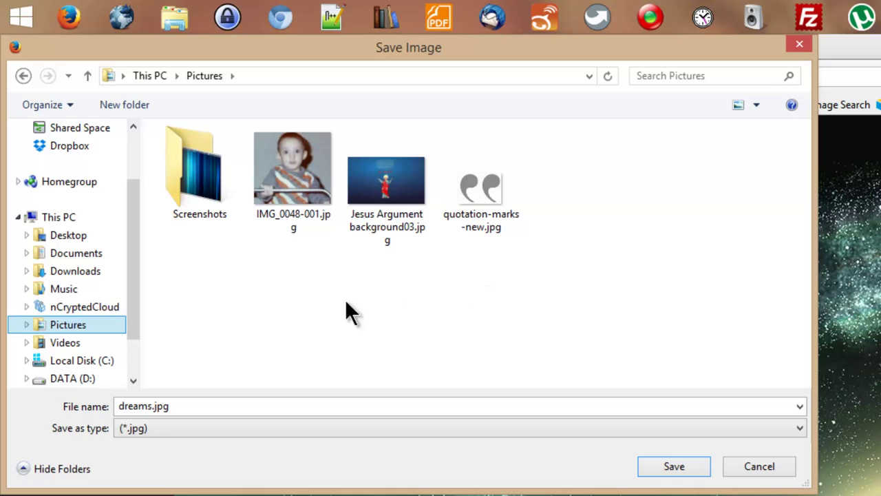
- Name the picture "Tree in a dream", keep the .jpg file type, and save it
left_click(208, 407)
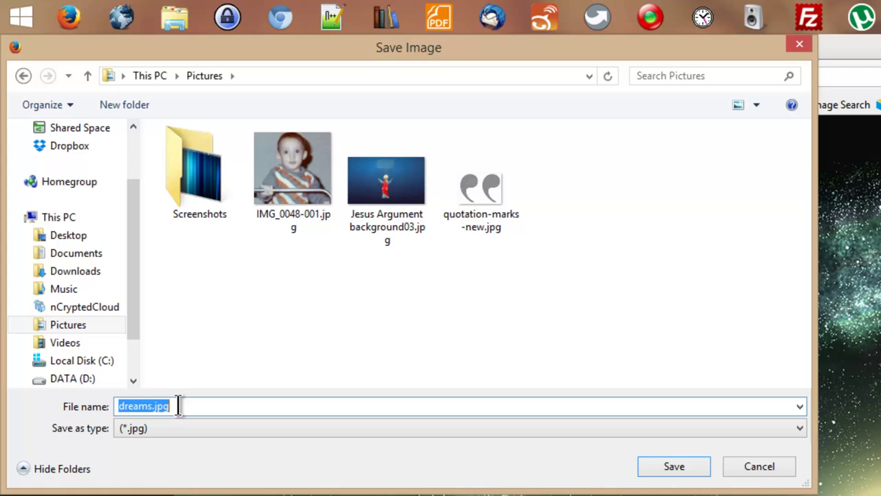
type("Tree")
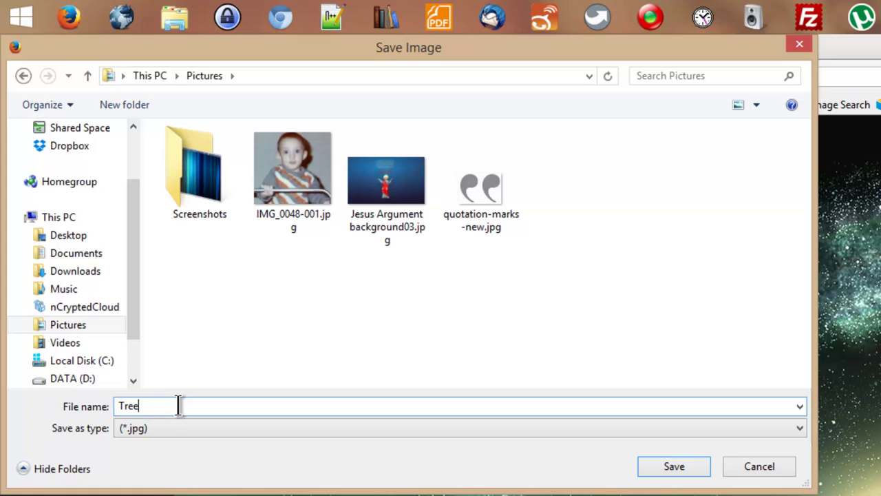
type(" in a dream")
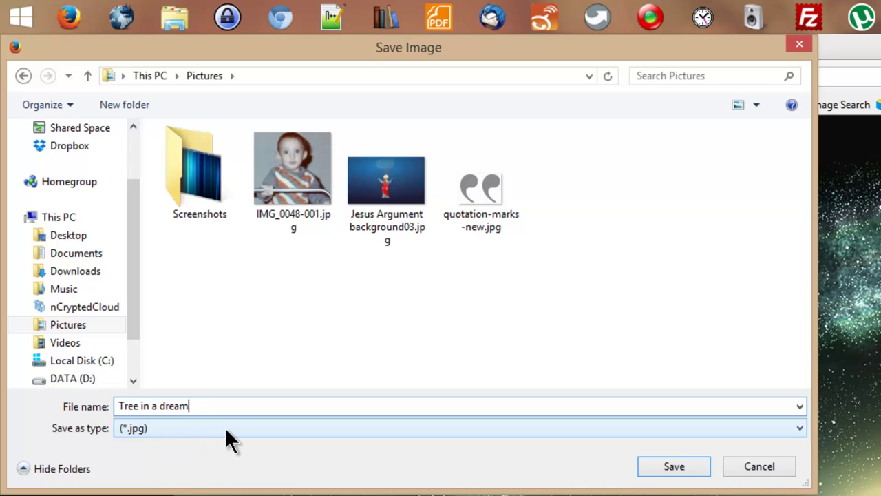
left_click(327, 429)
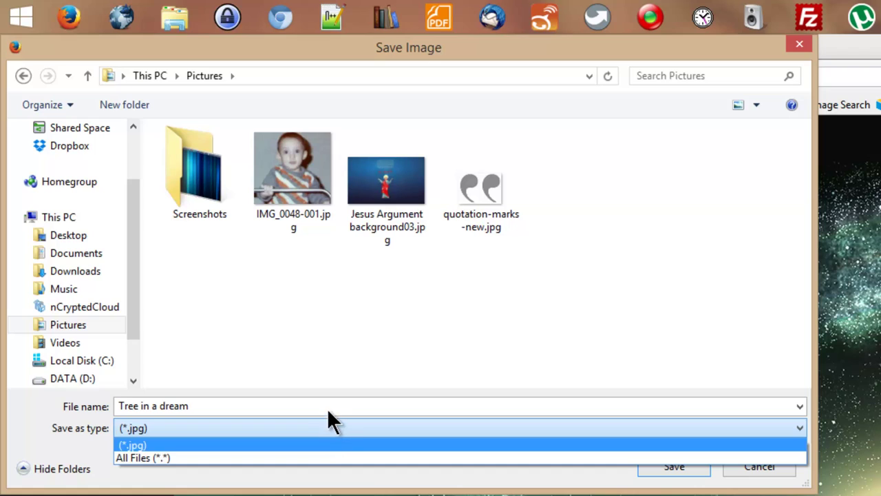
left_click(329, 406)
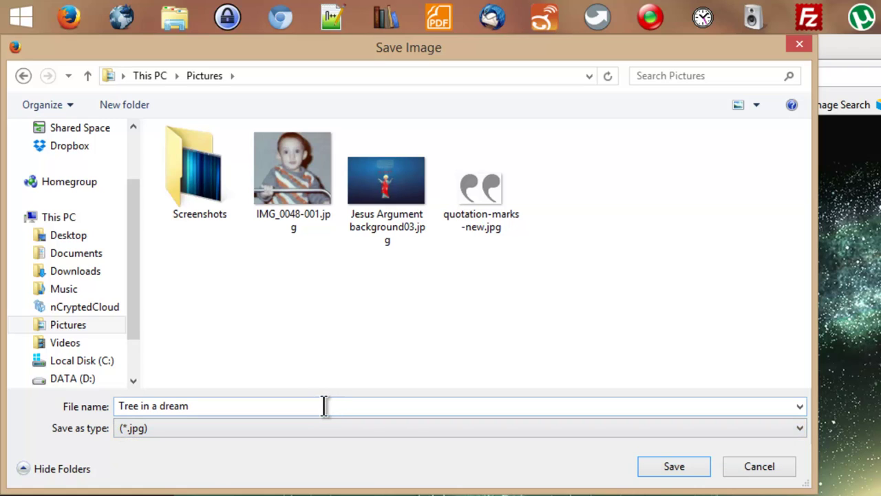
key("ctrl+a")
double_click(324, 406)
left_click(325, 406)
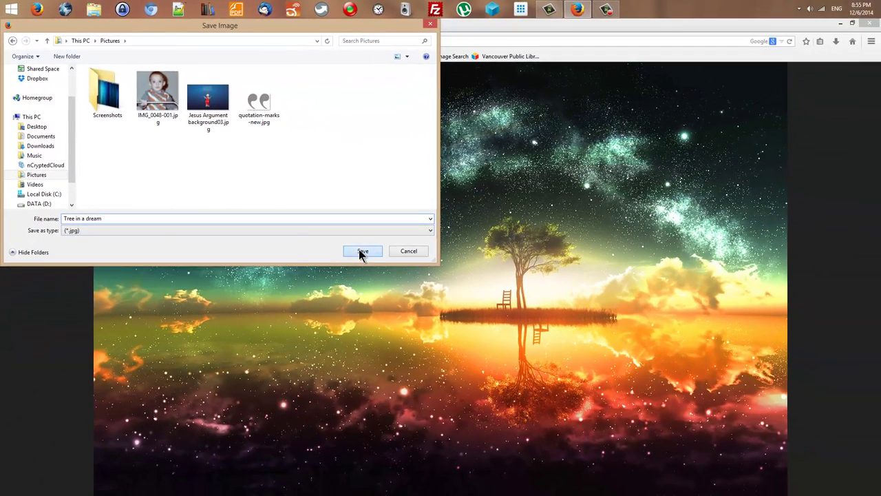
left_click(360, 258)
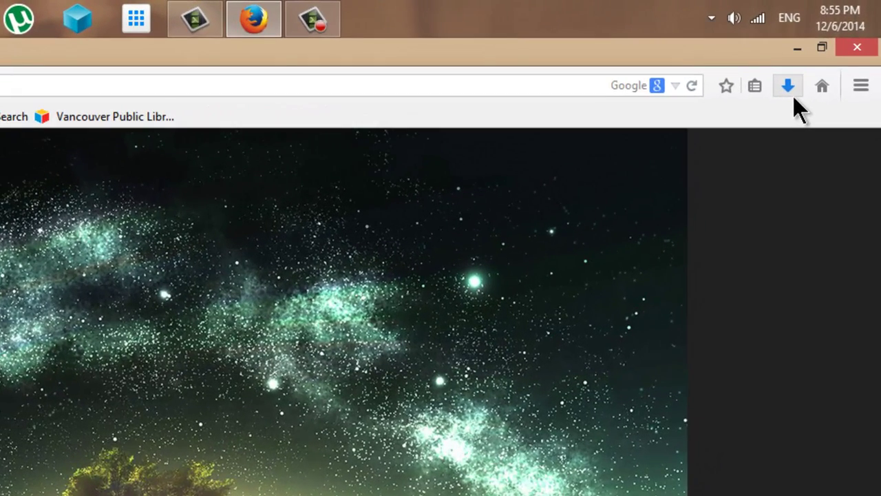
- Show the downloaded Tree in a dream.jpg in its containing folder and open the picture in the photo viewer
left_click(792, 94)
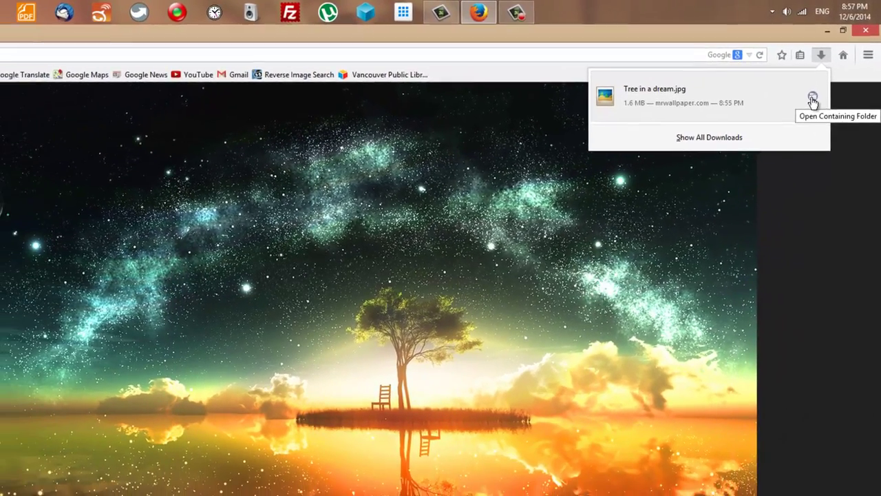
left_click(813, 99)
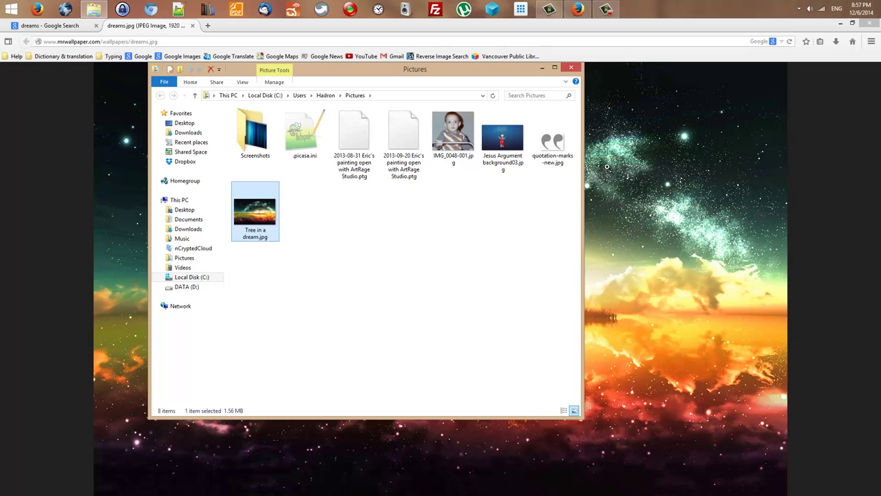
double_click(255, 216)
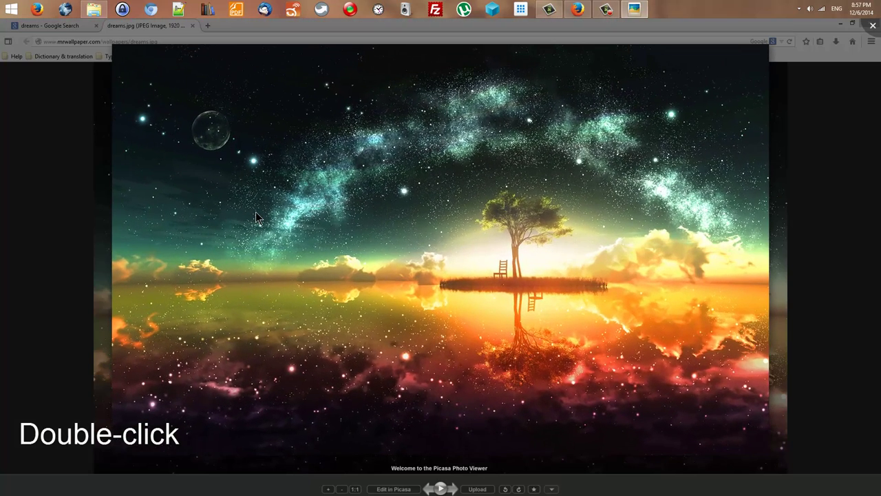
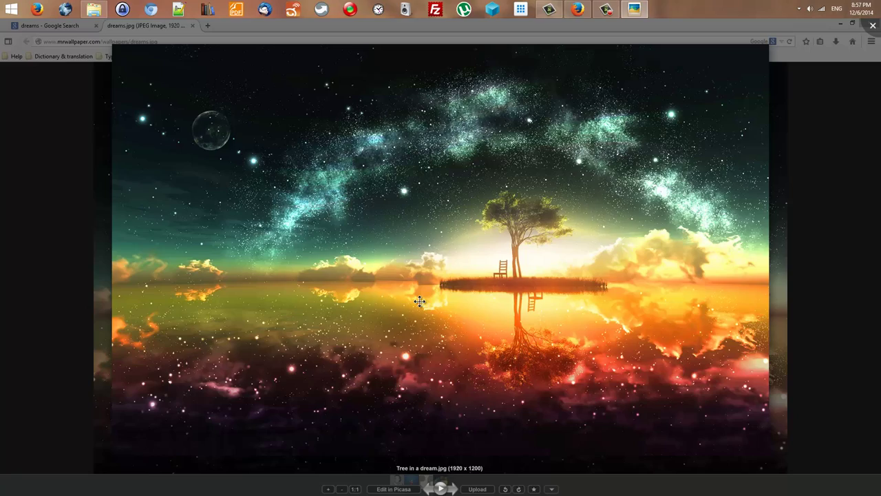
- View the saved picture at 100% zoom and close both the photo viewer and the Pictures folder window
scroll(419, 300, "up", 1)
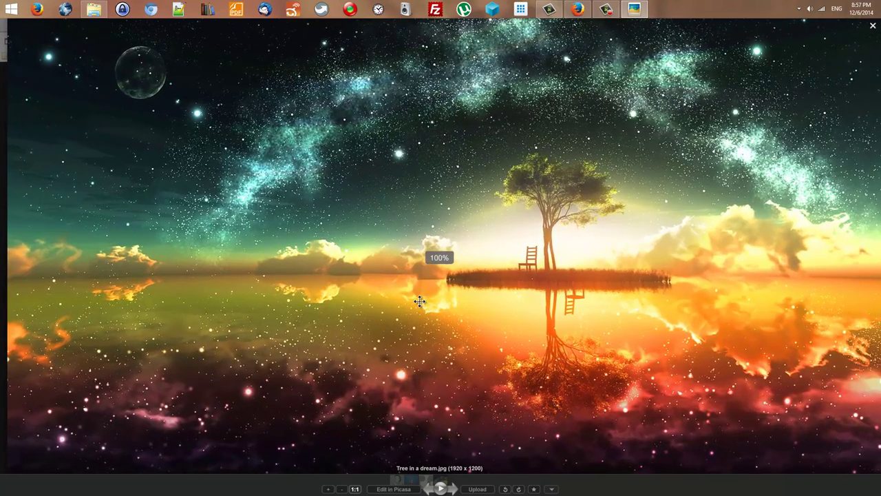
key("Escape")
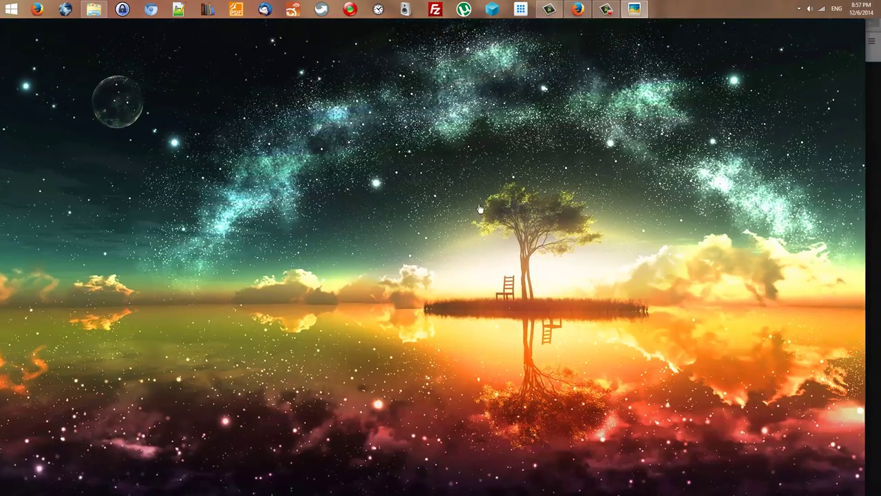
left_click(452, 265)
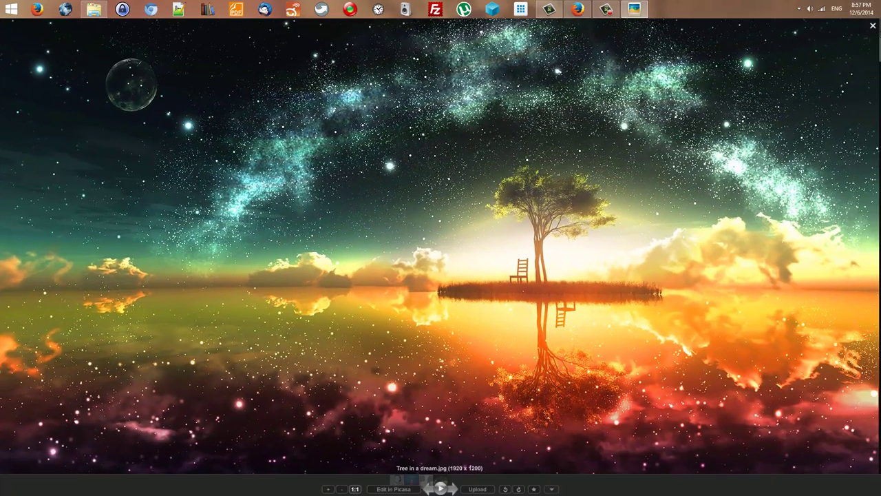
left_click(872, 26)
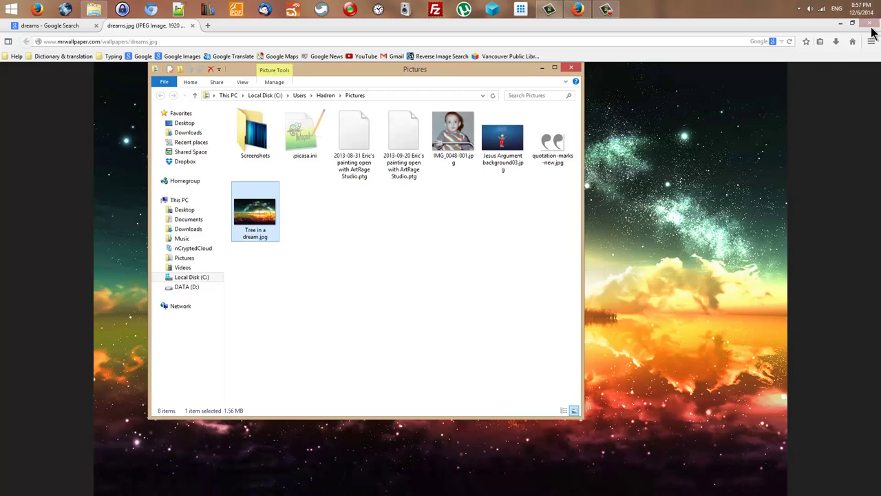
left_click(572, 66)
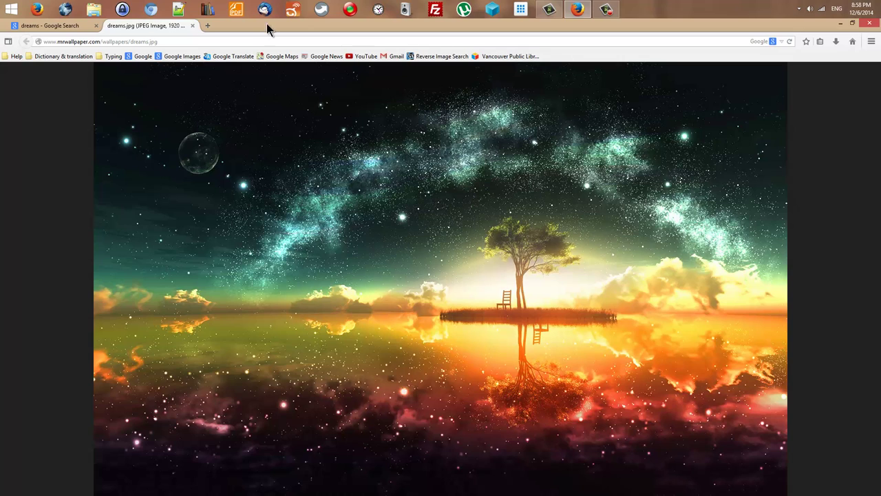
- Close the dreams.jpg image tab and the dreams search results tab
left_click(192, 25)
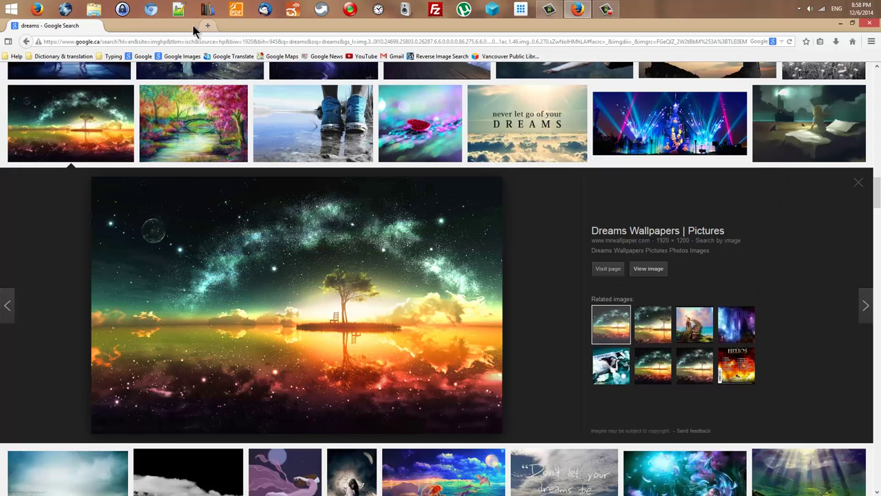
left_click(111, 25)
left_click(96, 25)
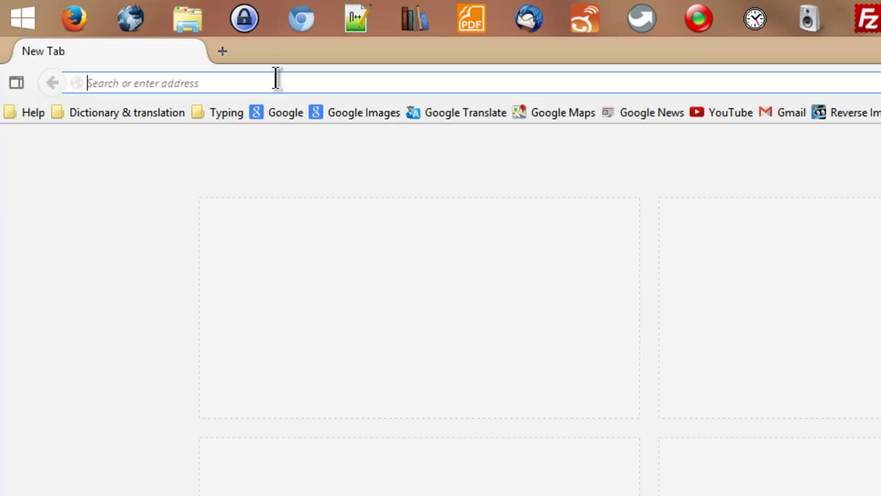
- Go to Google Images by way of google.com and search for "books"
type("google.c")
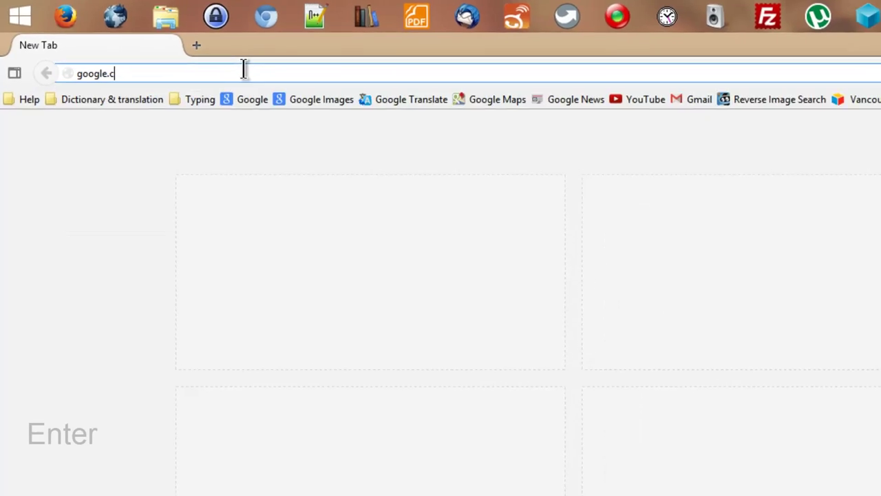
type("om")
key("Return")
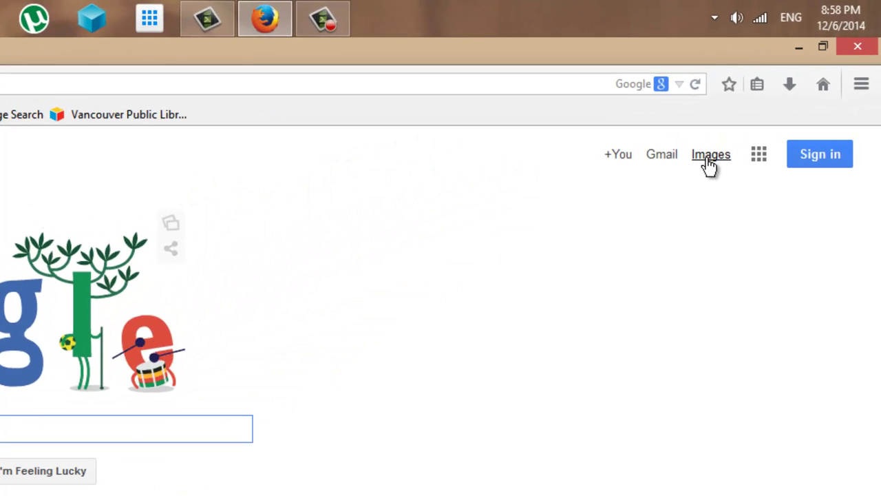
left_click(709, 159)
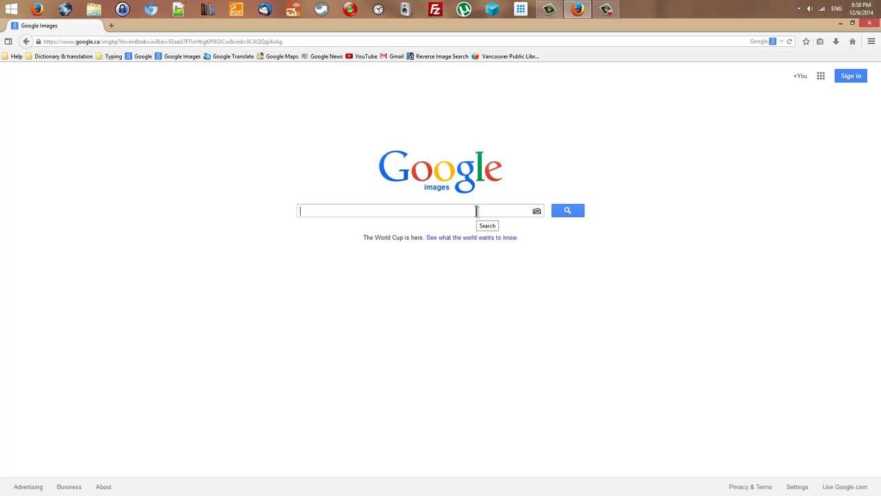
type("books")
key("Return")
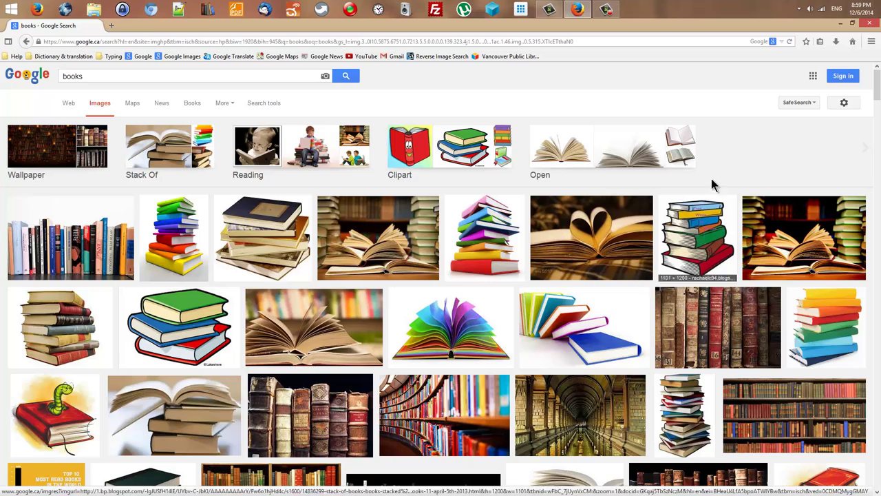
- Preview the blue-outlined cartoon stack of books further down the results and open its full-size image in a new tab, switching to that tab
left_click_drag(878, 81, 878, 158)
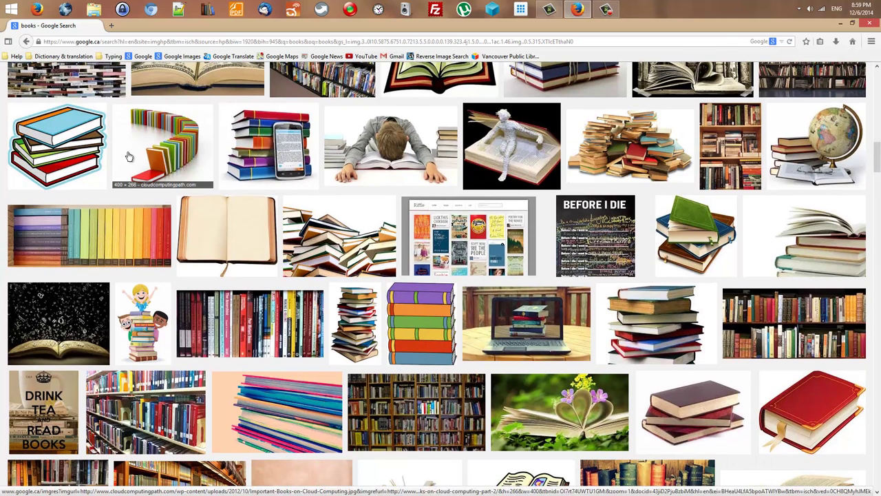
left_click(58, 140)
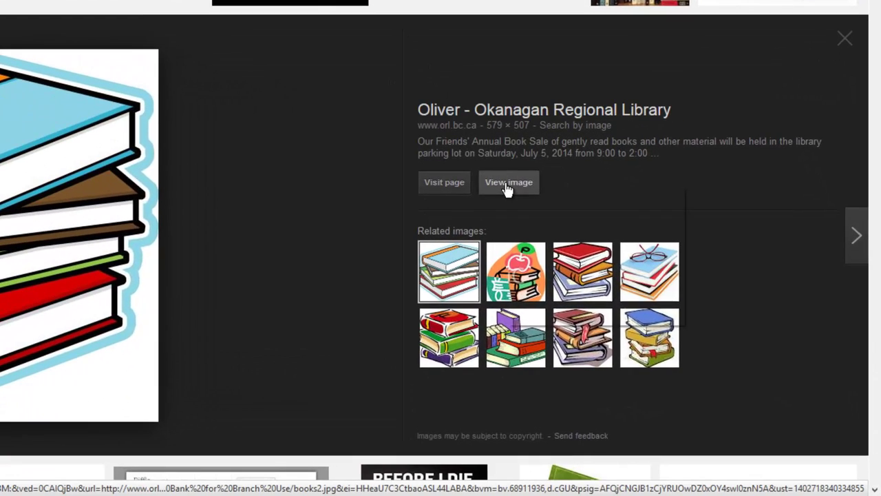
right_click(507, 190)
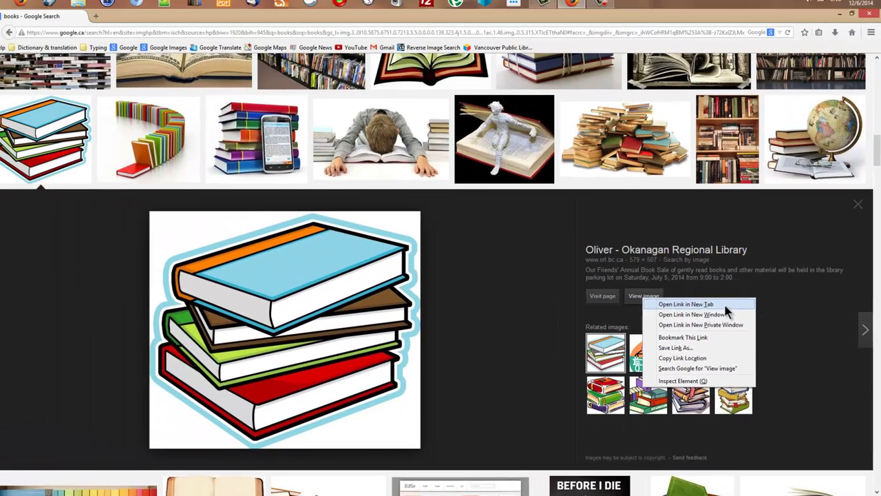
left_click(629, 198)
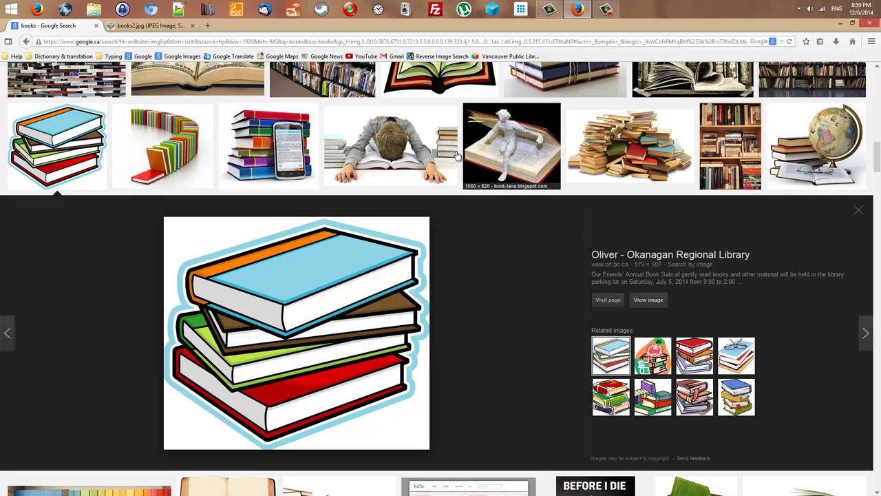
left_click(156, 27)
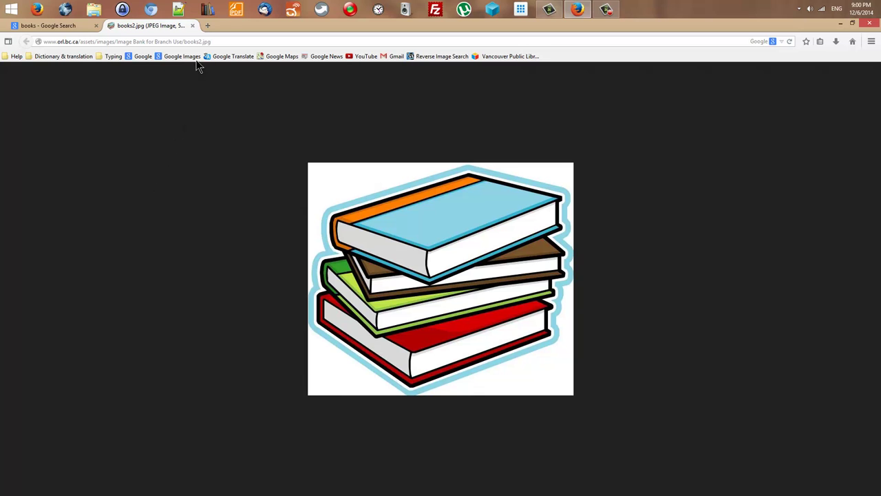
- Save the full-size books picture to the Pictures folder under the file name "Colourful books"
left_click(212, 41)
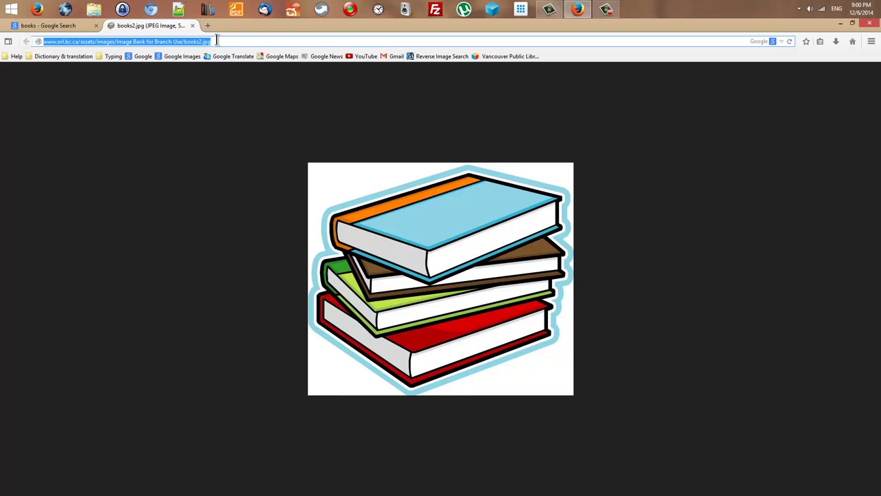
right_click(400, 293)
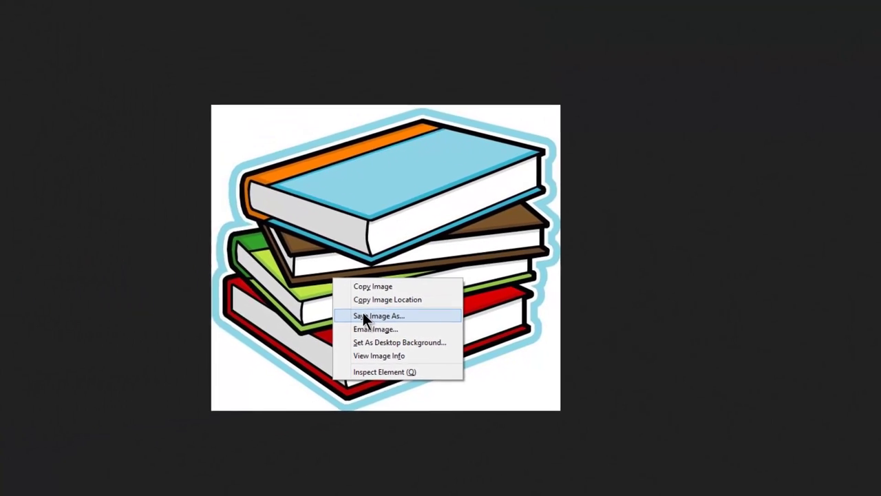
left_click(362, 314)
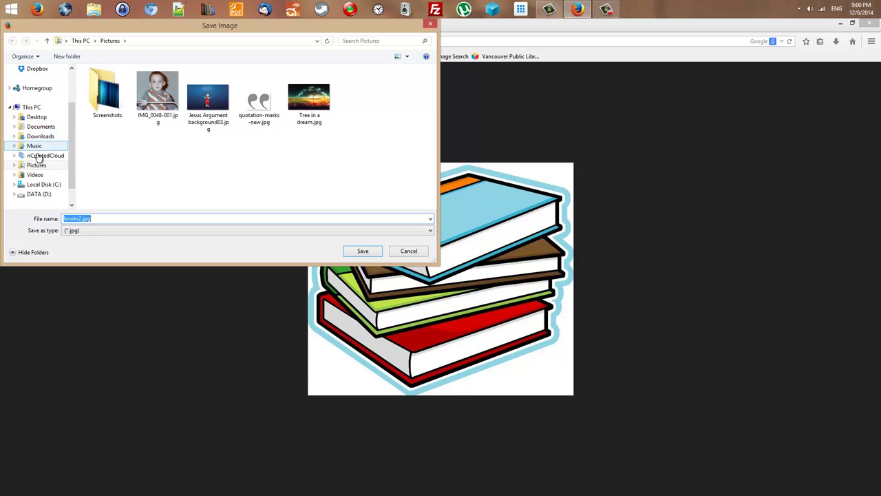
left_click(39, 165)
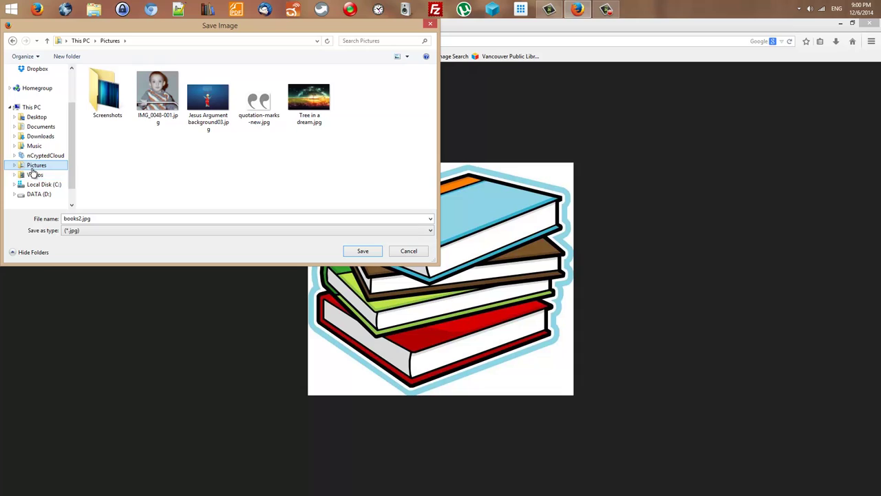
left_click(95, 218)
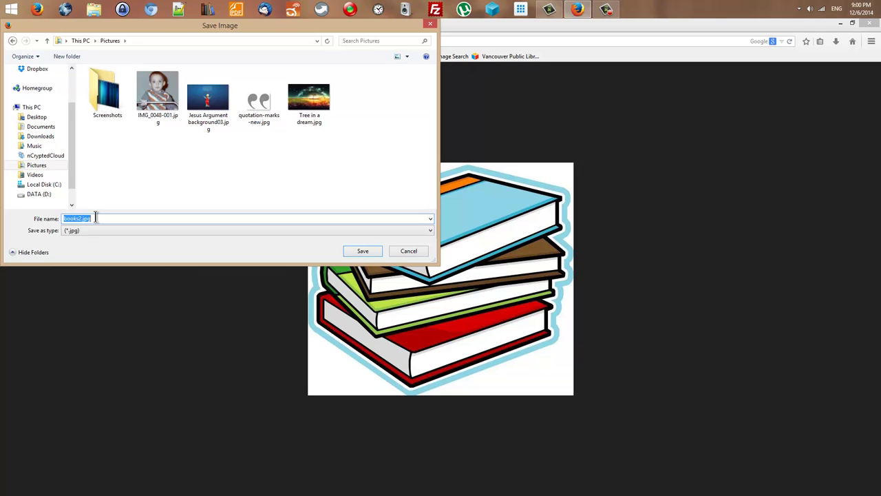
type("Colourfullbooks")
left_click(355, 251)
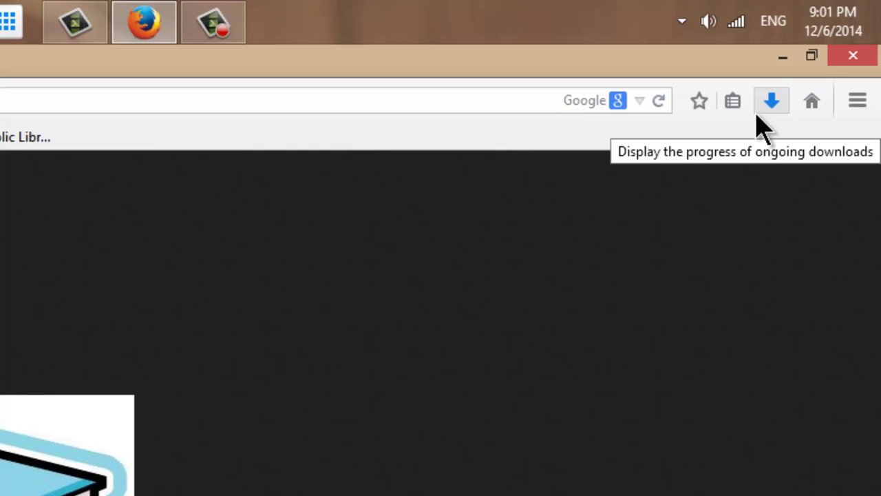
- Open the downloaded Colourful books.jpg from its containing folder to check it, and close both the photo viewer and the folder window
left_click(758, 115)
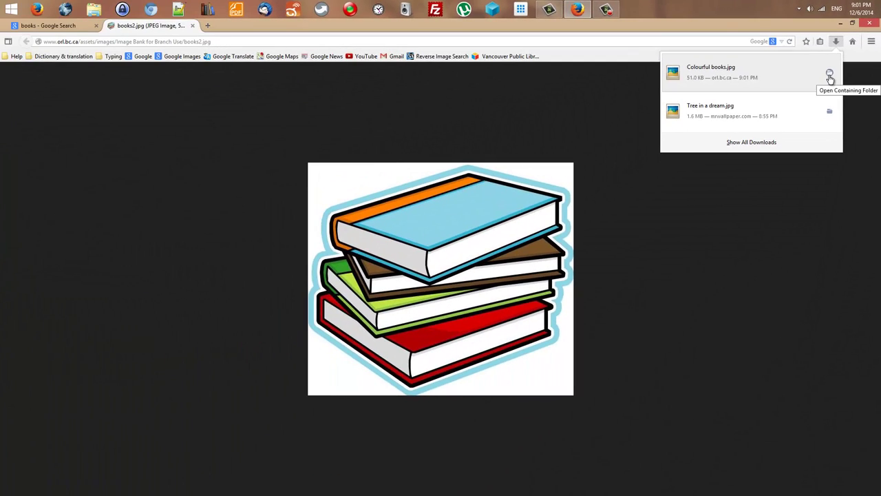
left_click(829, 74)
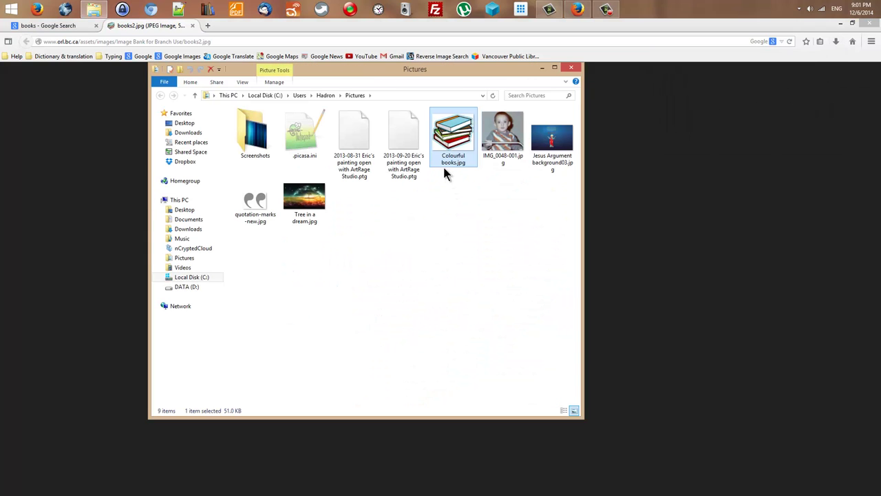
double_click(450, 152)
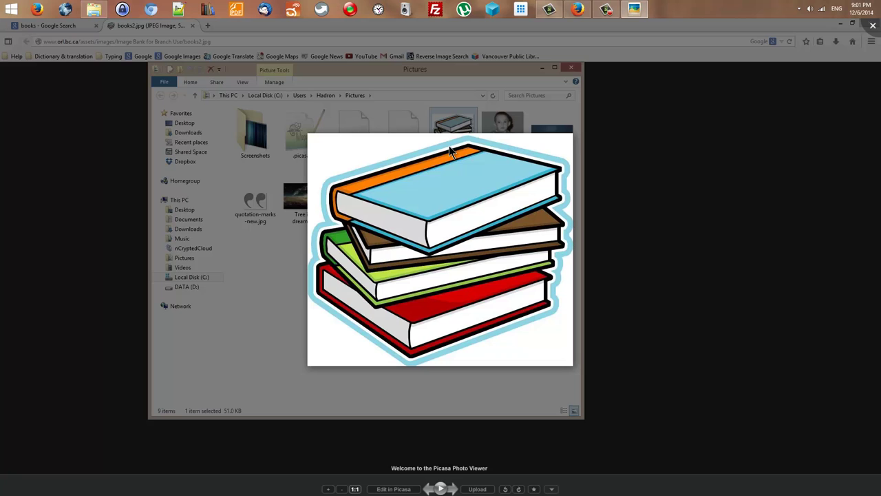
left_click(872, 26)
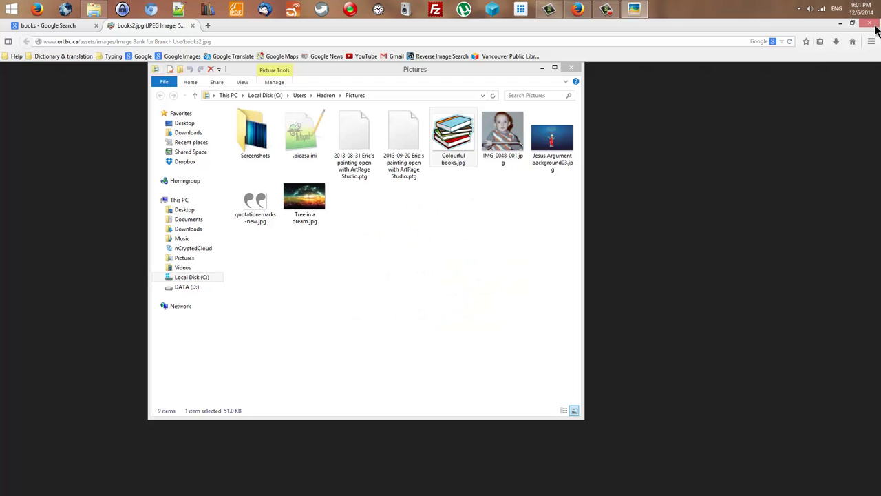
left_click(571, 69)
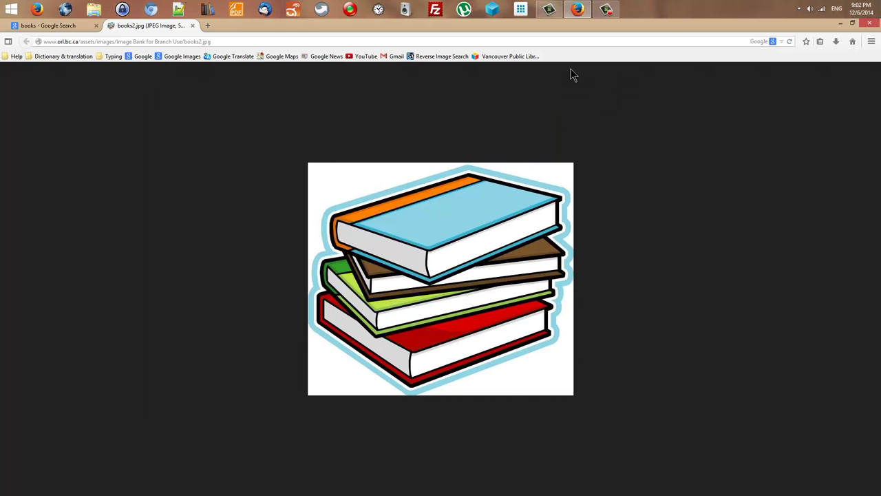